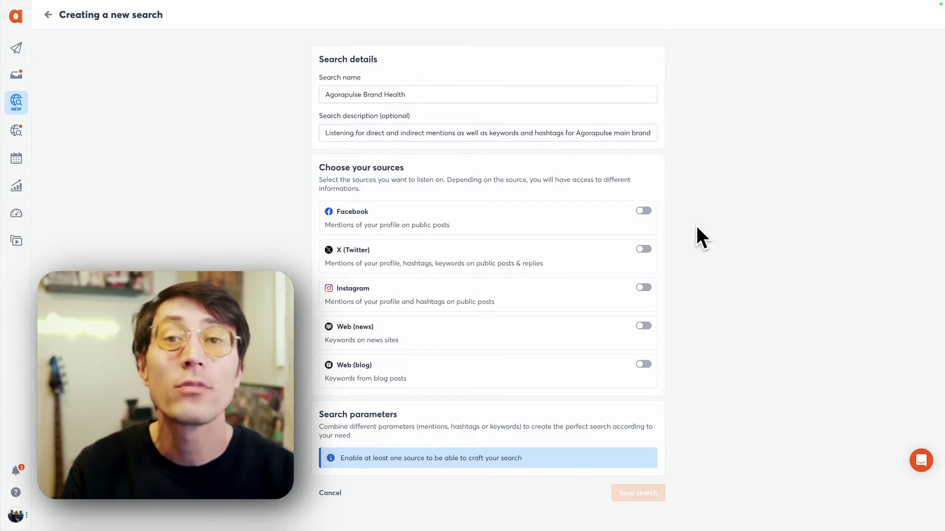
- Enable Facebook, X (Twitter), Instagram, Web (news) and Web (blog) as sources for the new search
left_click(643, 212)
left_click(642, 250)
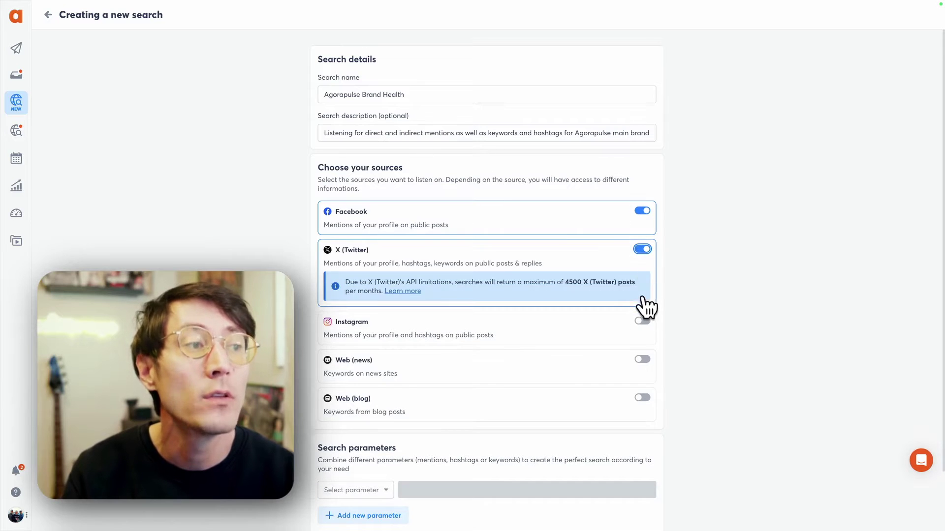
left_click(641, 323)
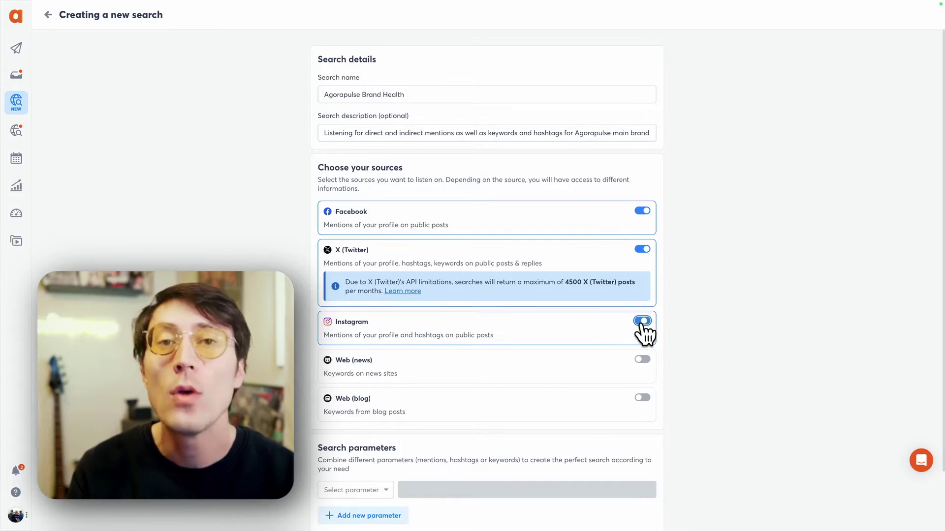
left_click(643, 360)
left_click(641, 399)
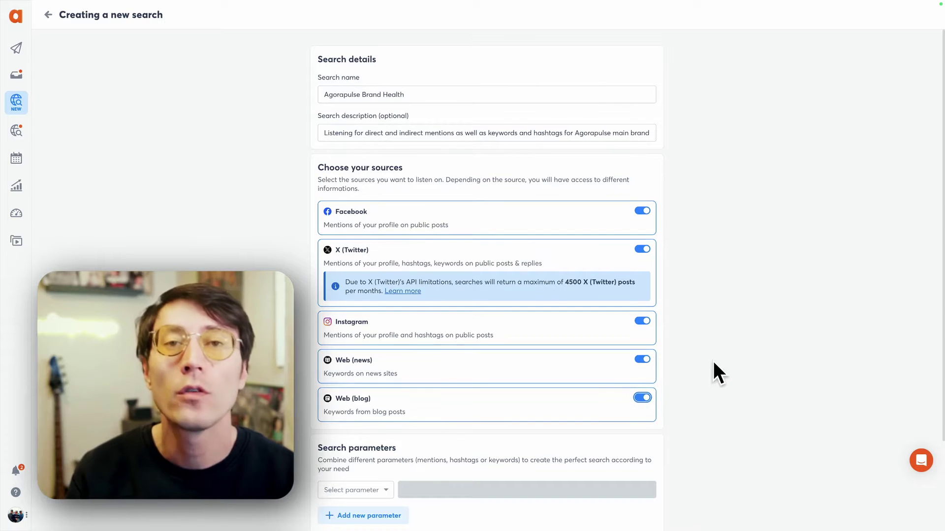
- Set the first search parameter to Mention (you) for the Agorapulse Facebook profile
scroll(713, 363, "down", 2)
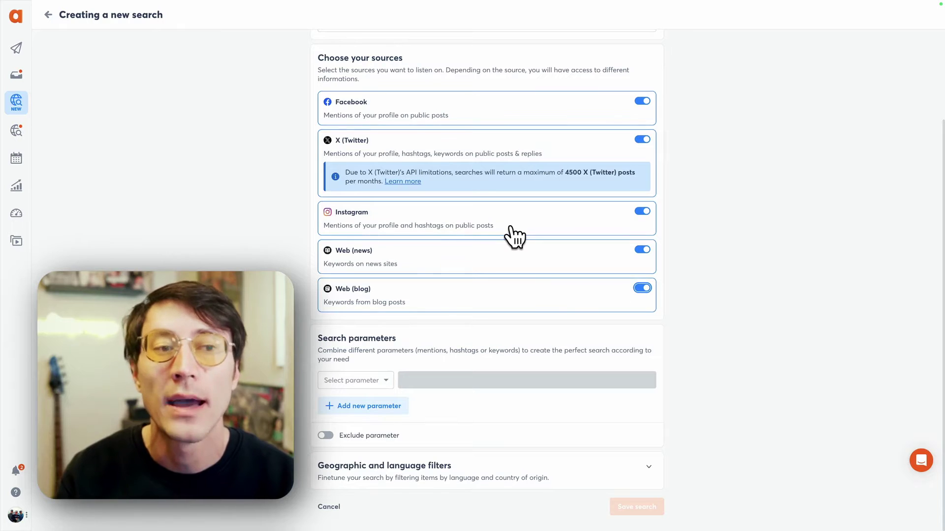
left_click(380, 380)
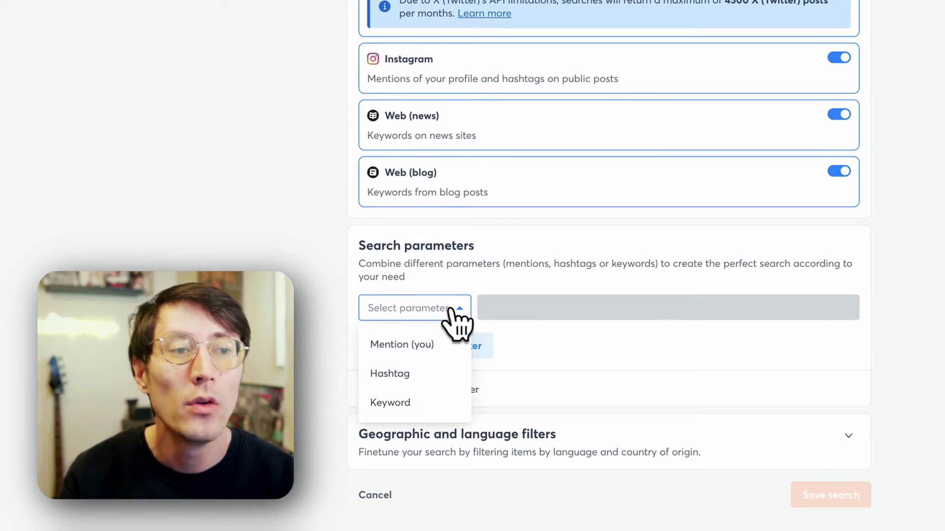
left_click(432, 340)
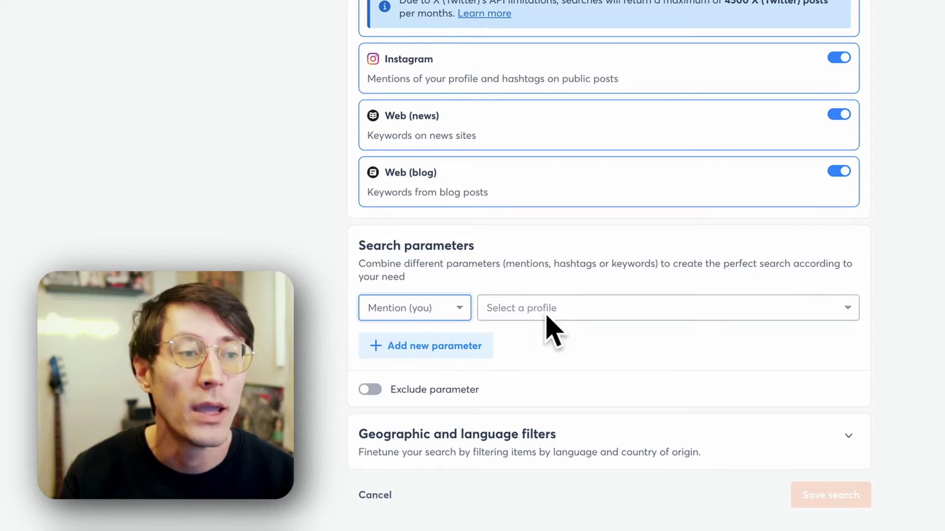
left_click(583, 306)
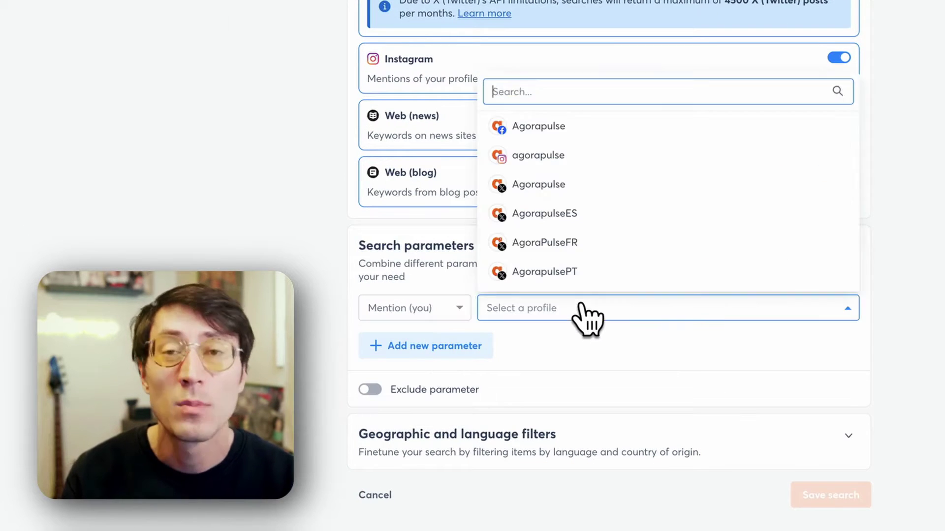
left_click(538, 127)
- Add two more Mention (you) parameters, one for the agorapulse Instagram profile and one for the Agorapulse X profile
left_click(449, 347)
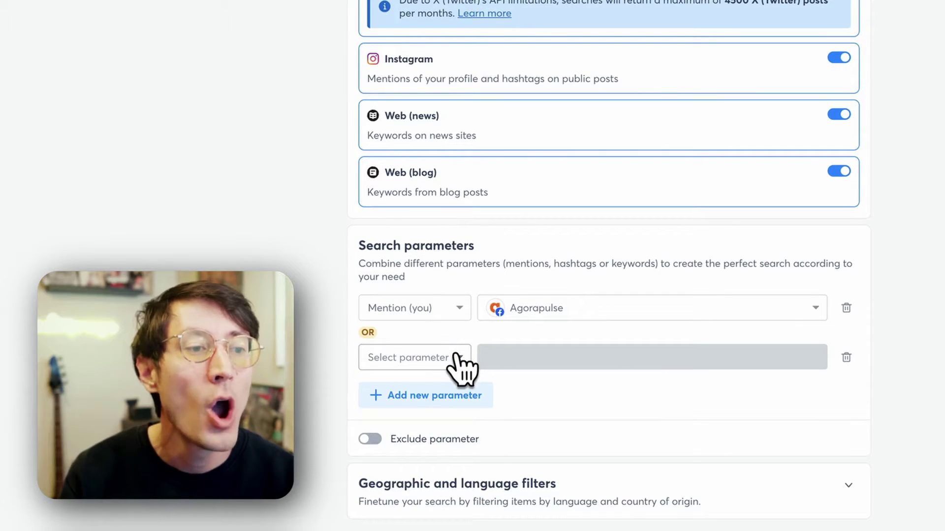
left_click(456, 358)
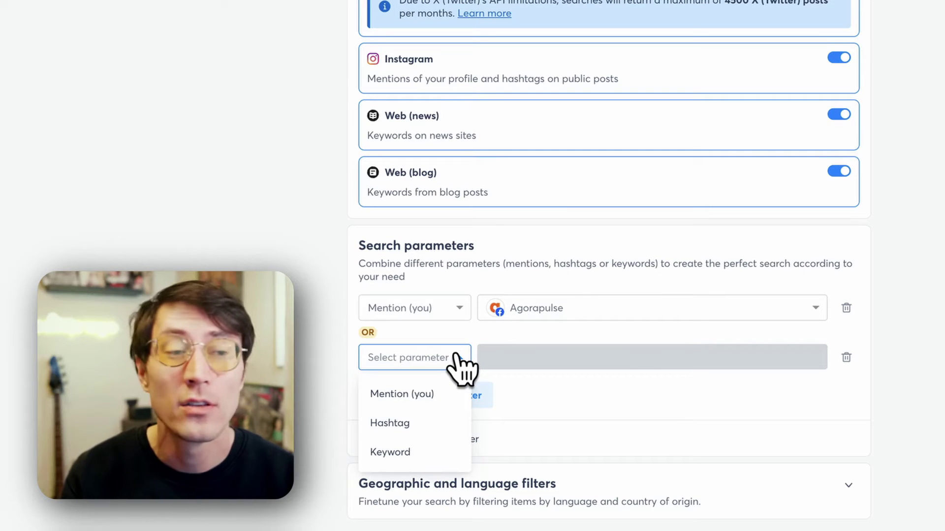
left_click(450, 393)
left_click(530, 356)
left_click(537, 211)
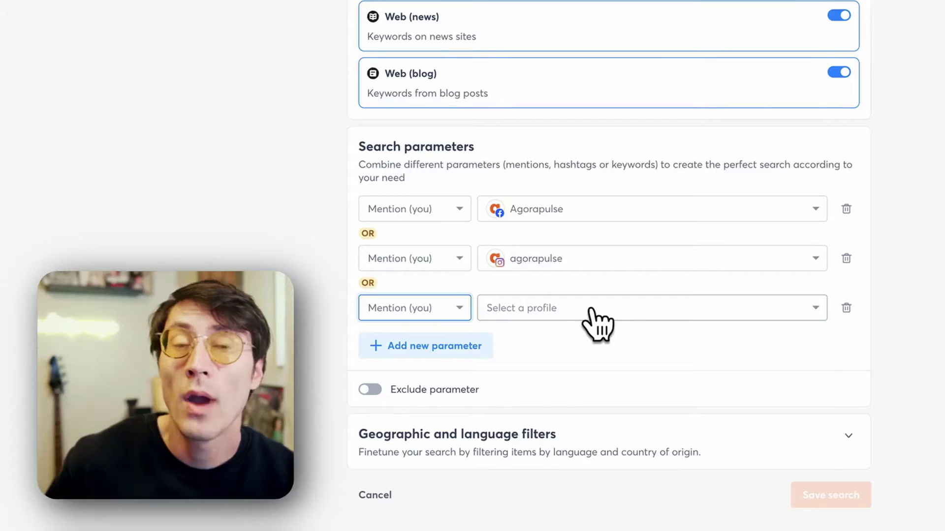
left_click(587, 312)
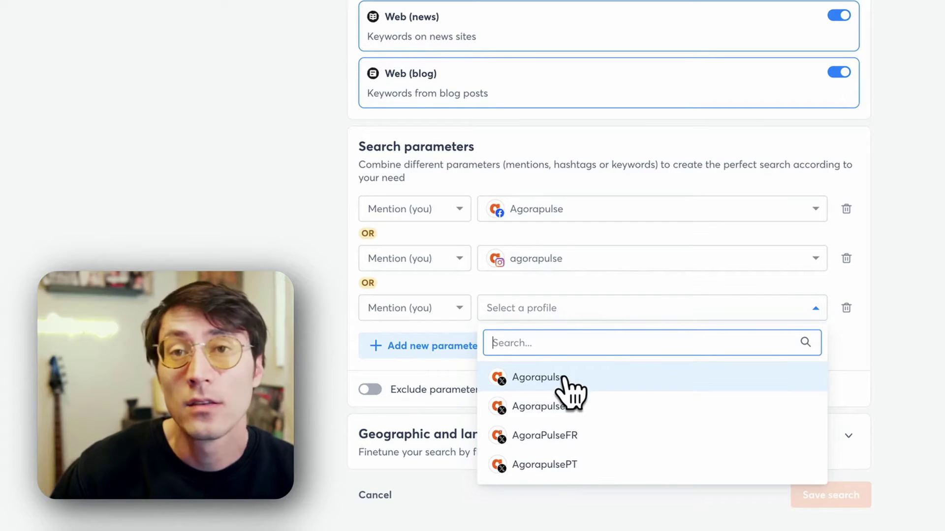
left_click(537, 377)
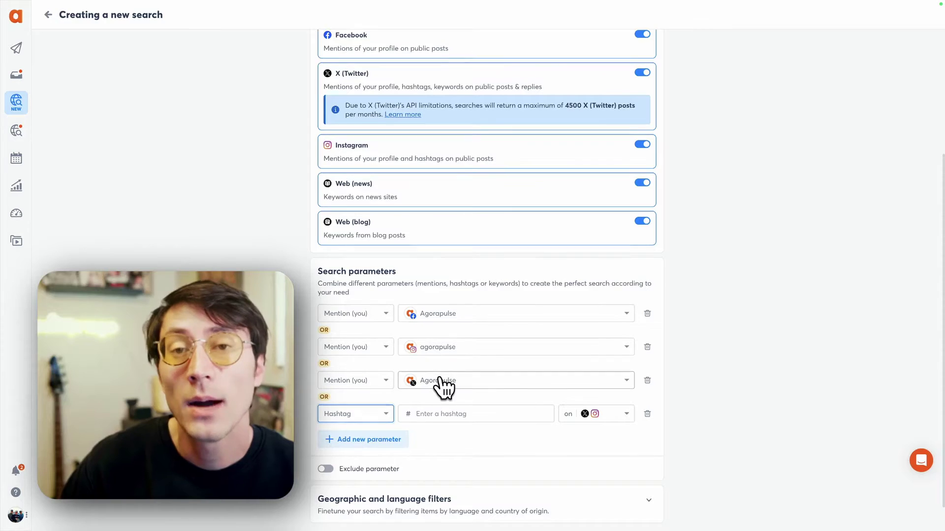
- Enter Agorapulse as the hashtag parameter and check its networks, keeping X (Twitter) and Instagram selected
scroll(444, 387, "down", 1)
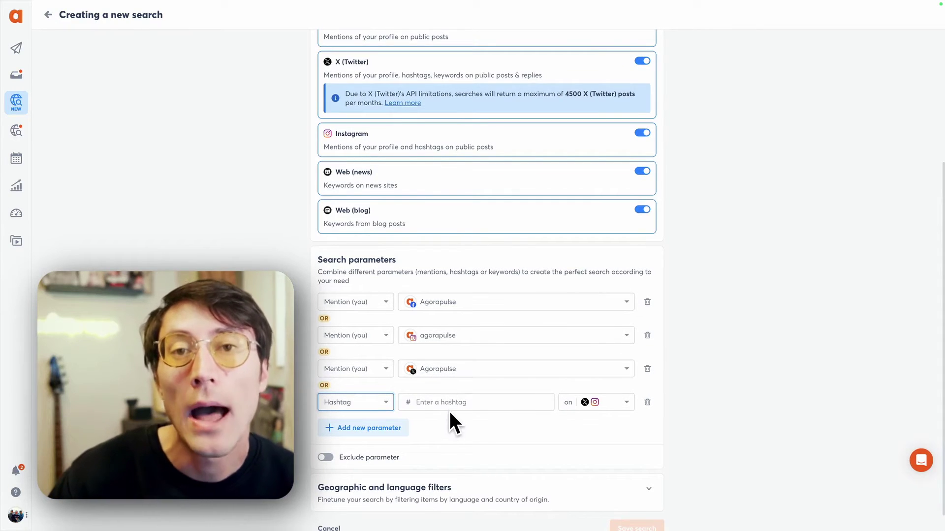
left_click(453, 403)
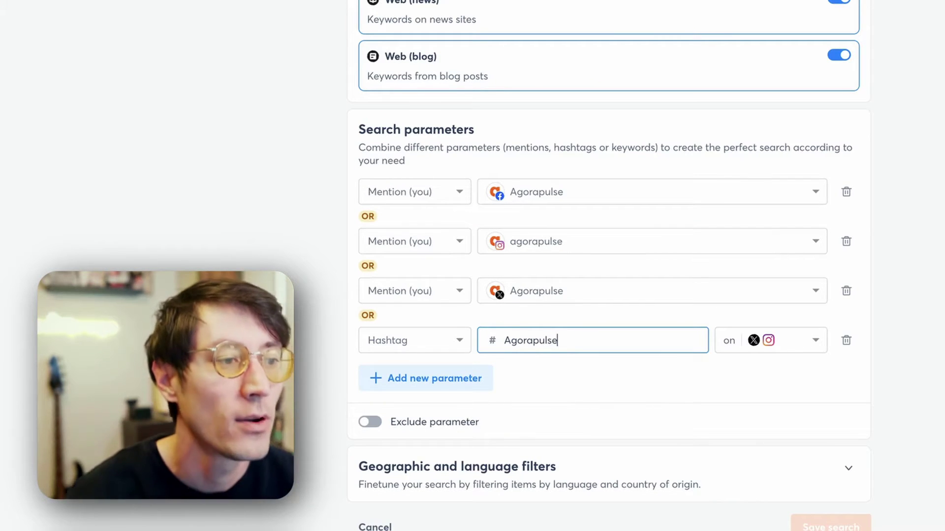
left_click(794, 343)
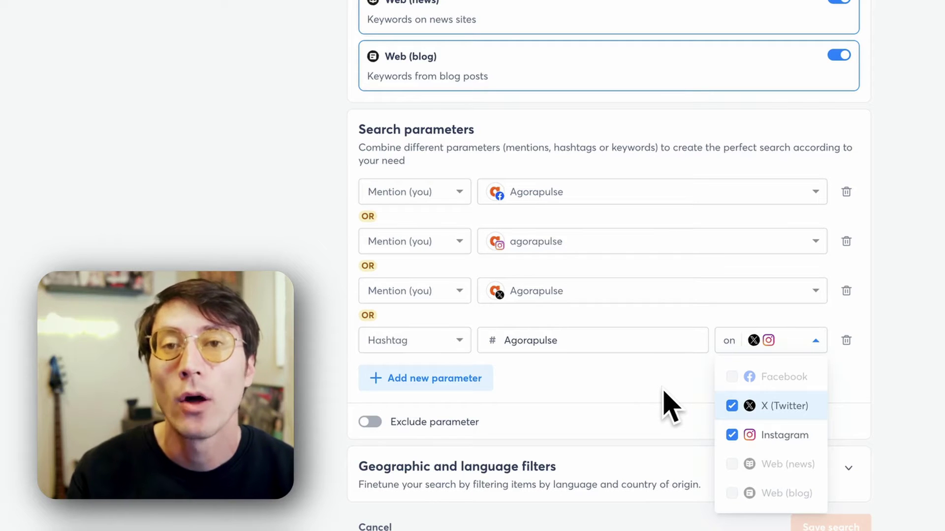
left_click(590, 396)
- Add a Keyword parameter with the word Agorapulse and check which networks it covers
left_click(468, 380)
left_click(447, 389)
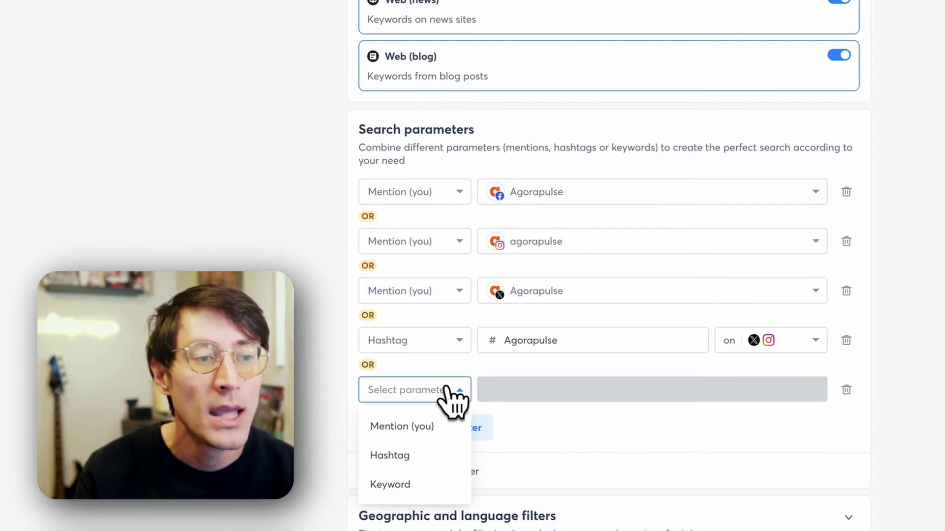
left_click(429, 488)
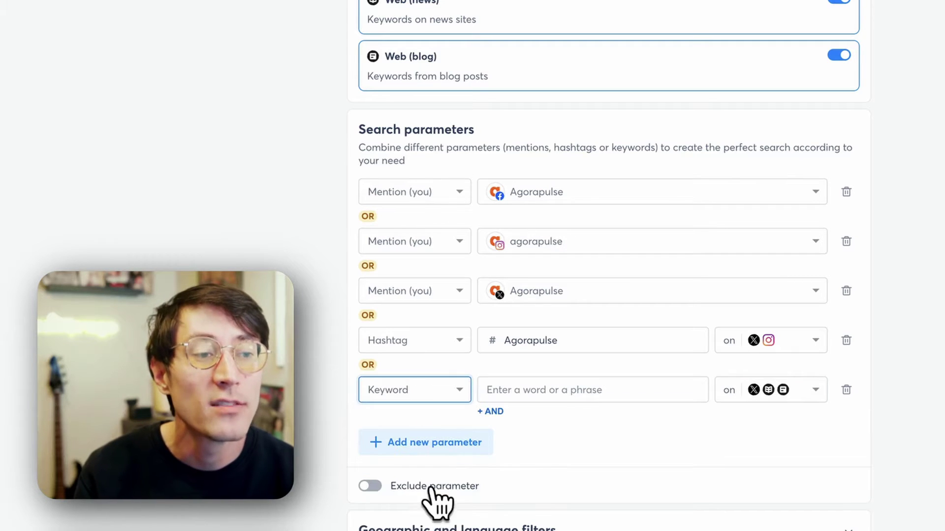
left_click(595, 383)
type("Agorapulse")
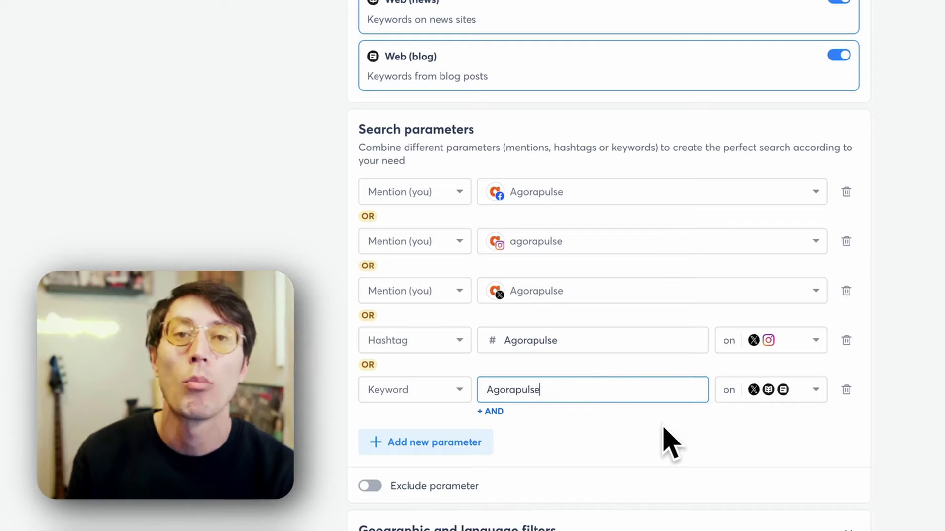
left_click(809, 396)
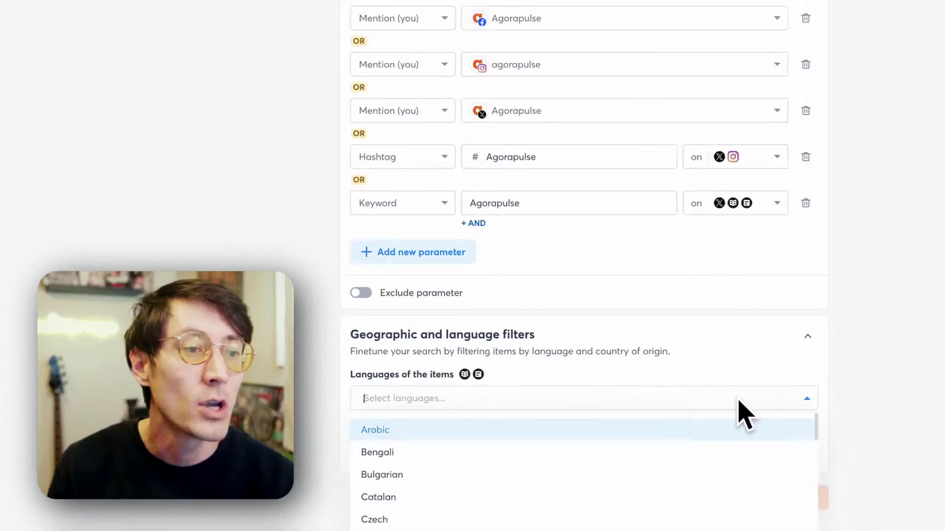
- Filter the languages of the items to English and look at the countries of origin choices
type("englsih")
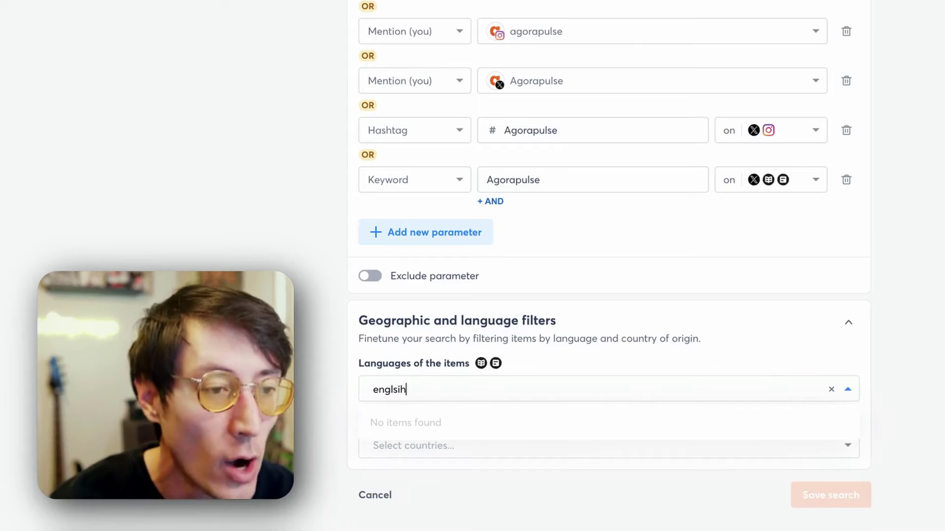
key("BackSpace")
key("BackSpace")
key("BackSpace")
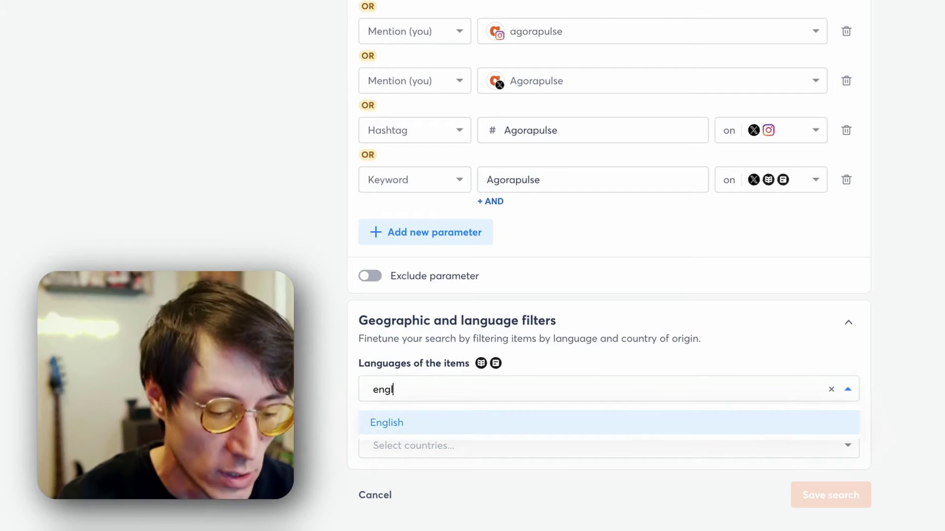
left_click(615, 421)
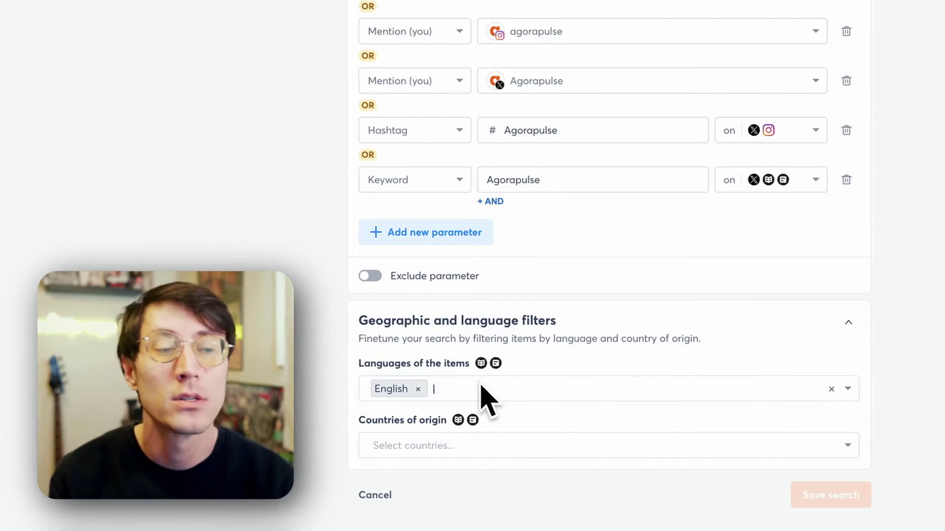
left_click(612, 441)
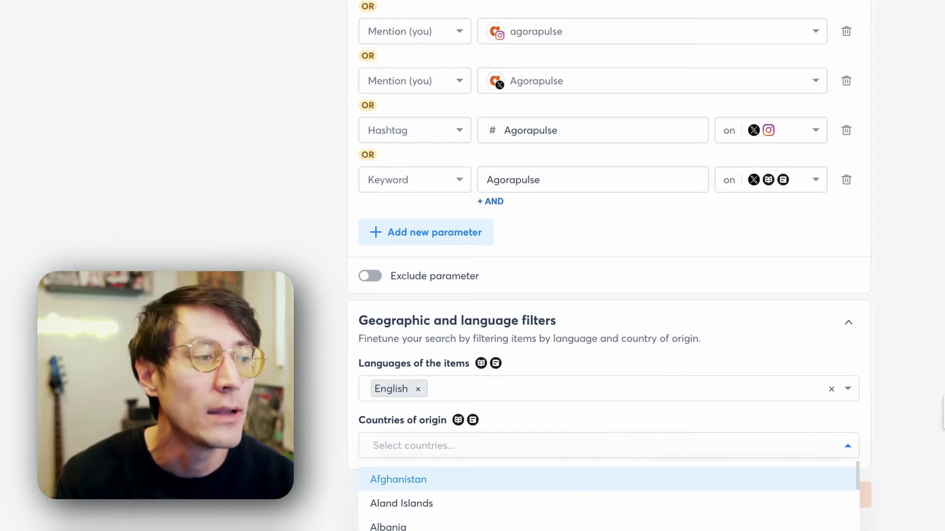
left_click(944, 397)
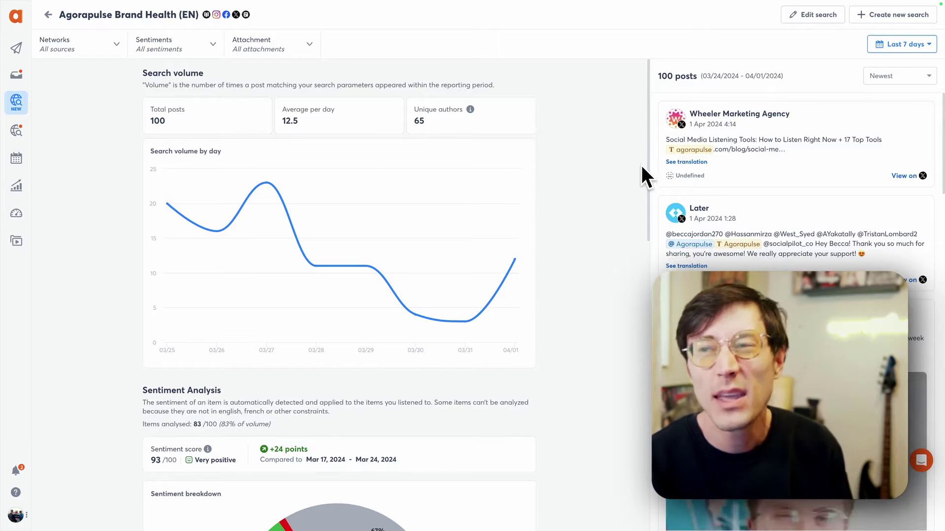
- Review the search volume, unique authors, sentiment analysis and reporting period in the Agorapulse Brand Health (EN) report
mouse_move(649, 150)
left_mouse_down()
mouse_move(636, 433)
mouse_move(638, 140)
left_mouse_up()
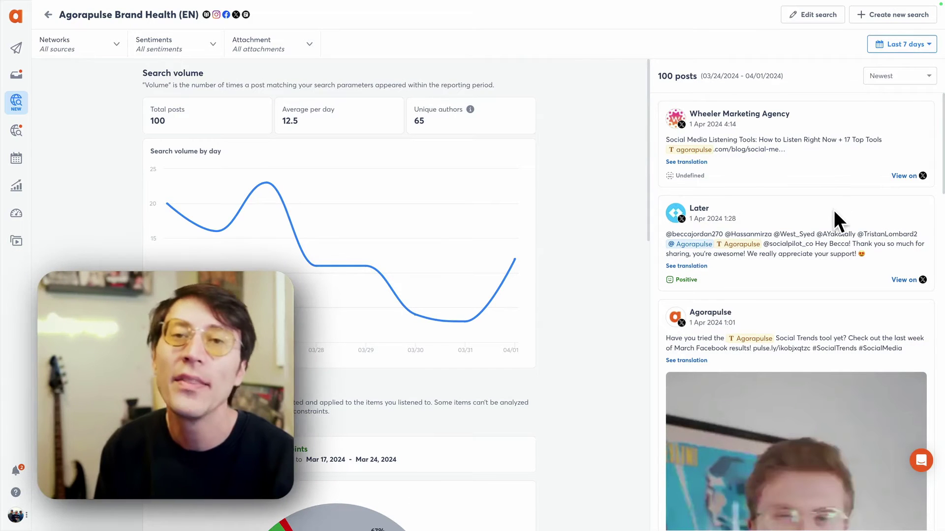
mouse_move(517, 297)
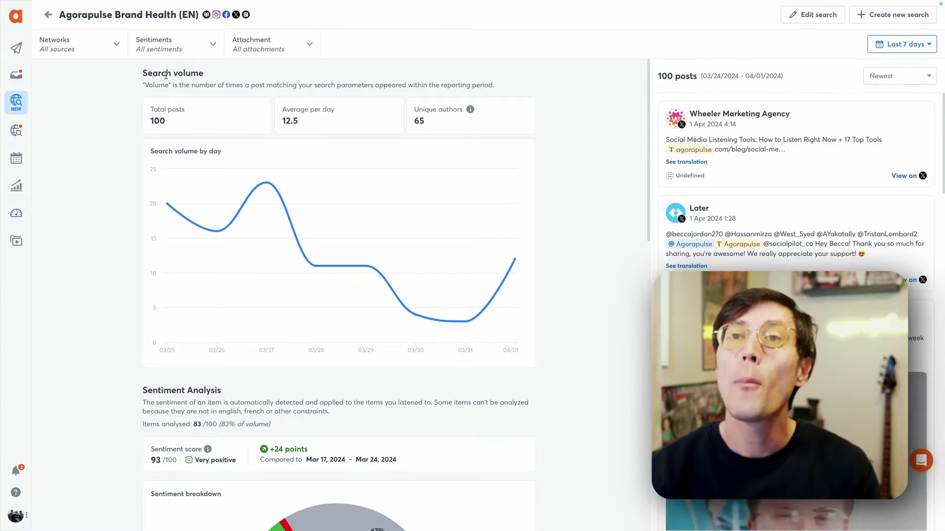
mouse_move(276, 206)
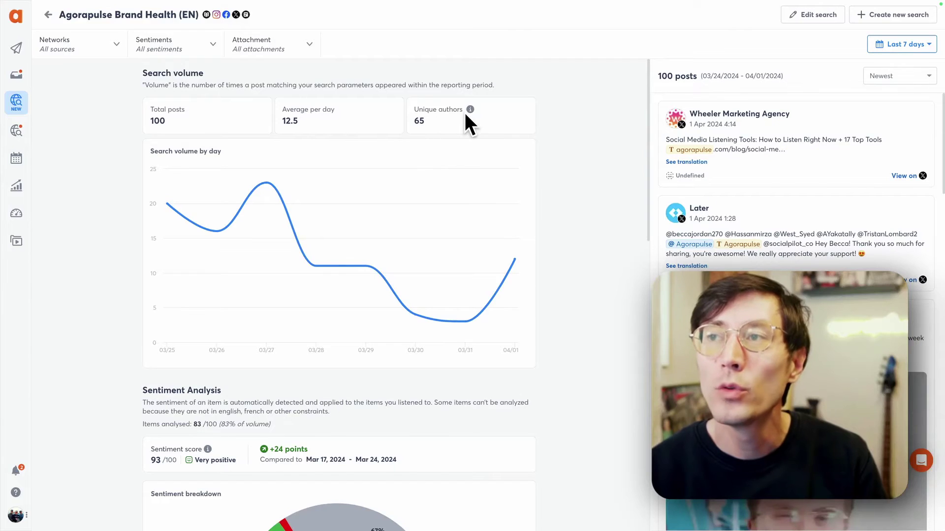
mouse_move(475, 111)
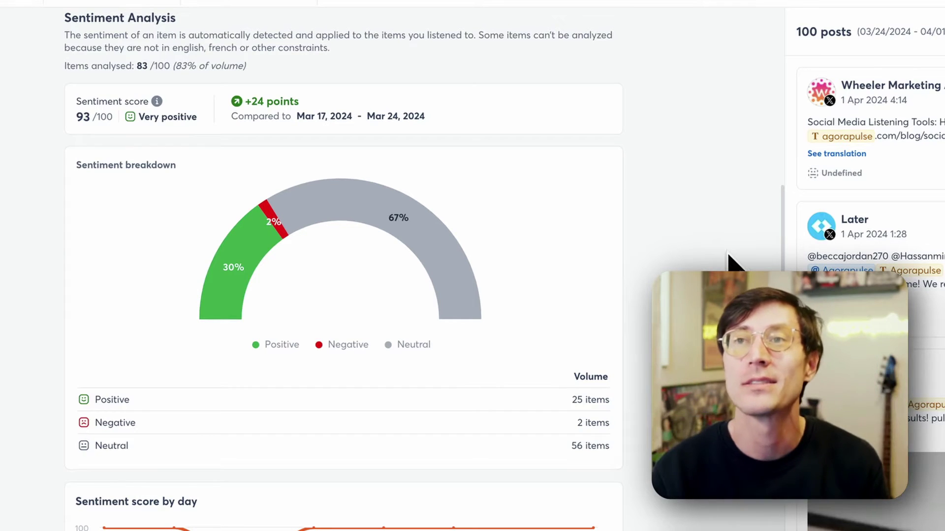
mouse_move(157, 102)
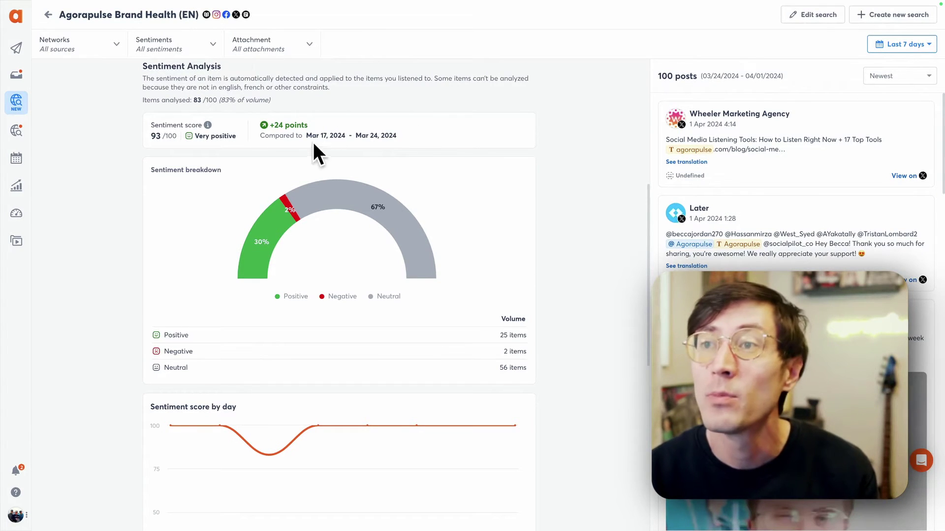
left_click(891, 43)
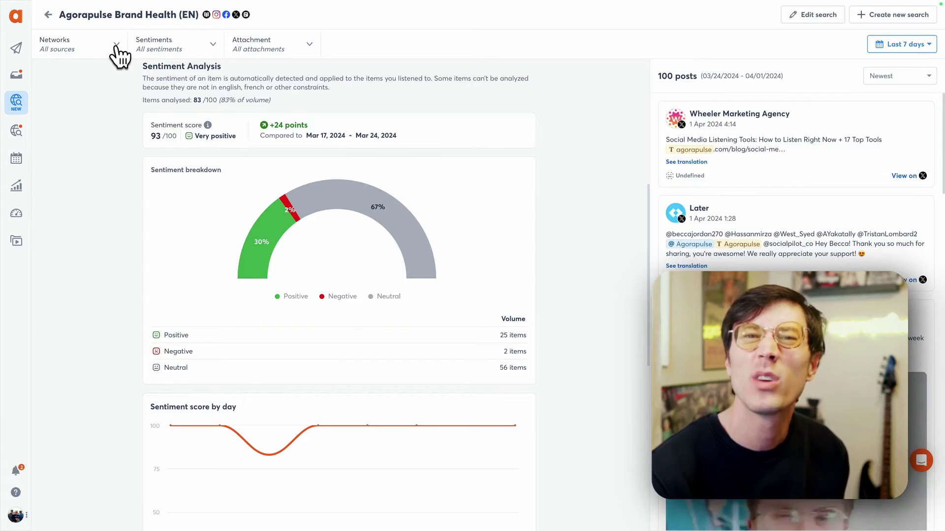
- Filter the report's networks to Instagram only and look through the matching posts
left_click(116, 47)
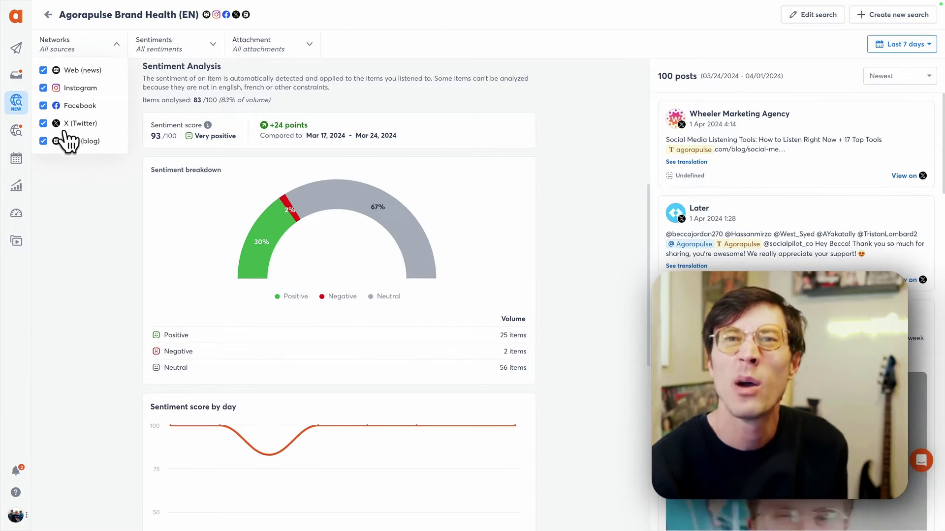
left_click(43, 123)
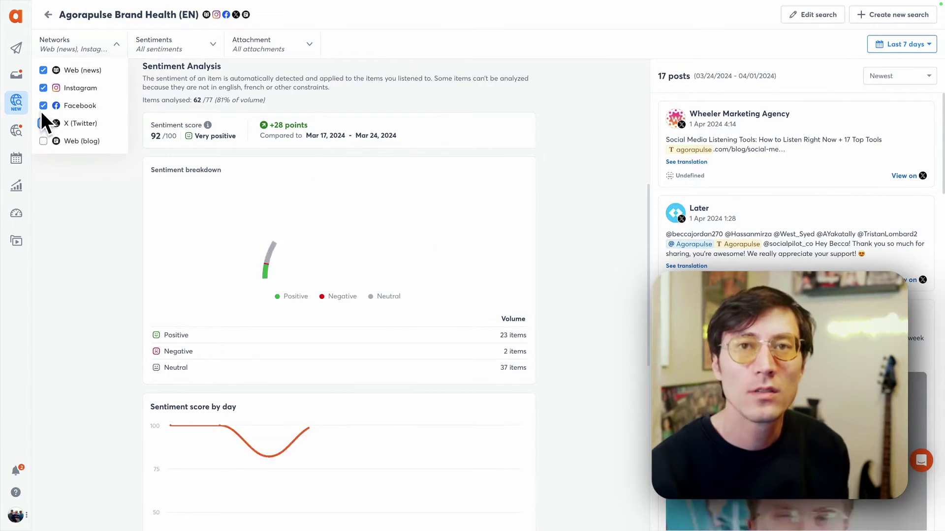
left_click(43, 105)
left_click(43, 70)
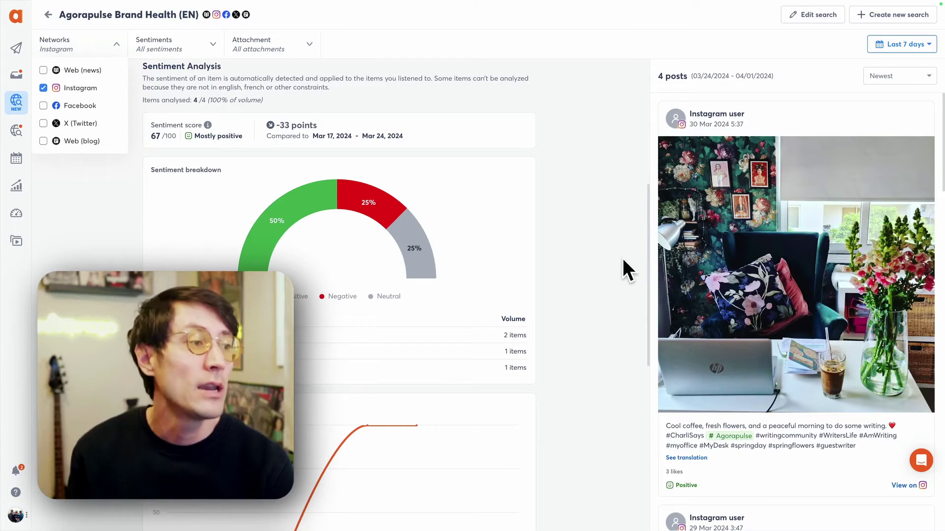
scroll(815, 377, "down", 1)
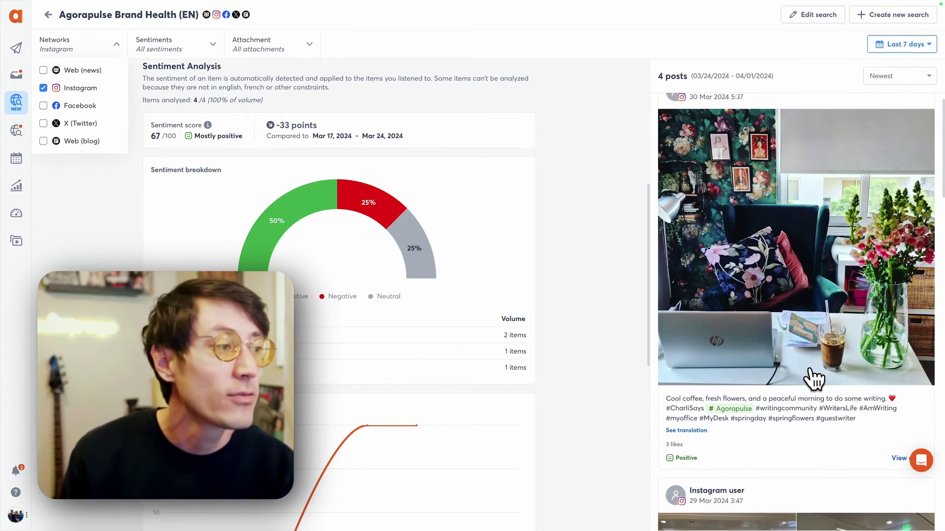